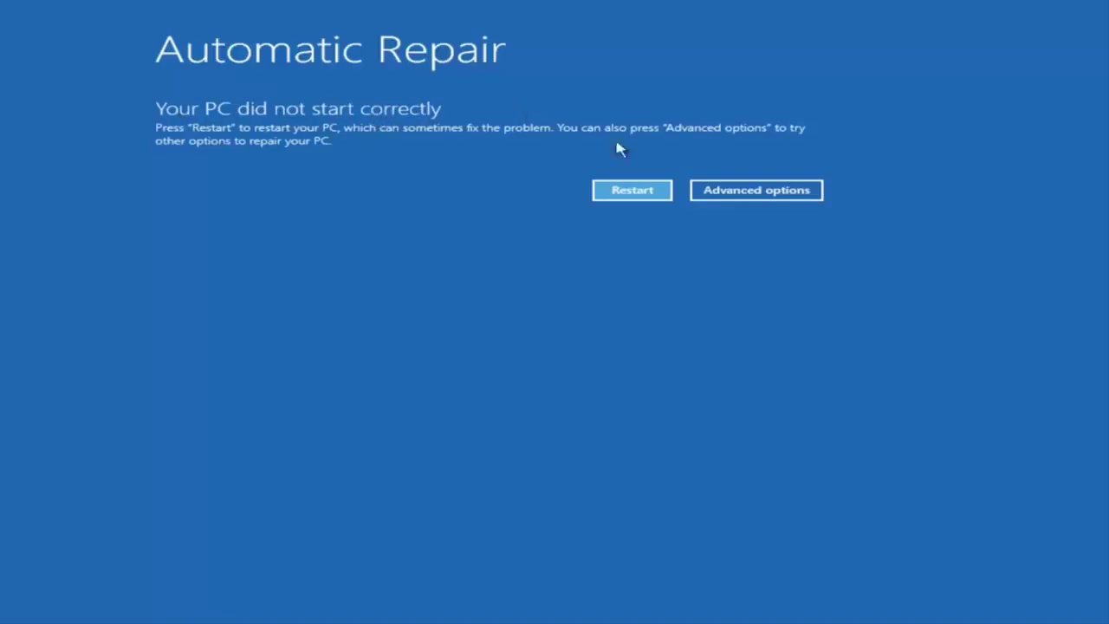
- Go from Automatic Repair through Advanced options and Troubleshoot to the Advanced options tools screen
click(763, 192)
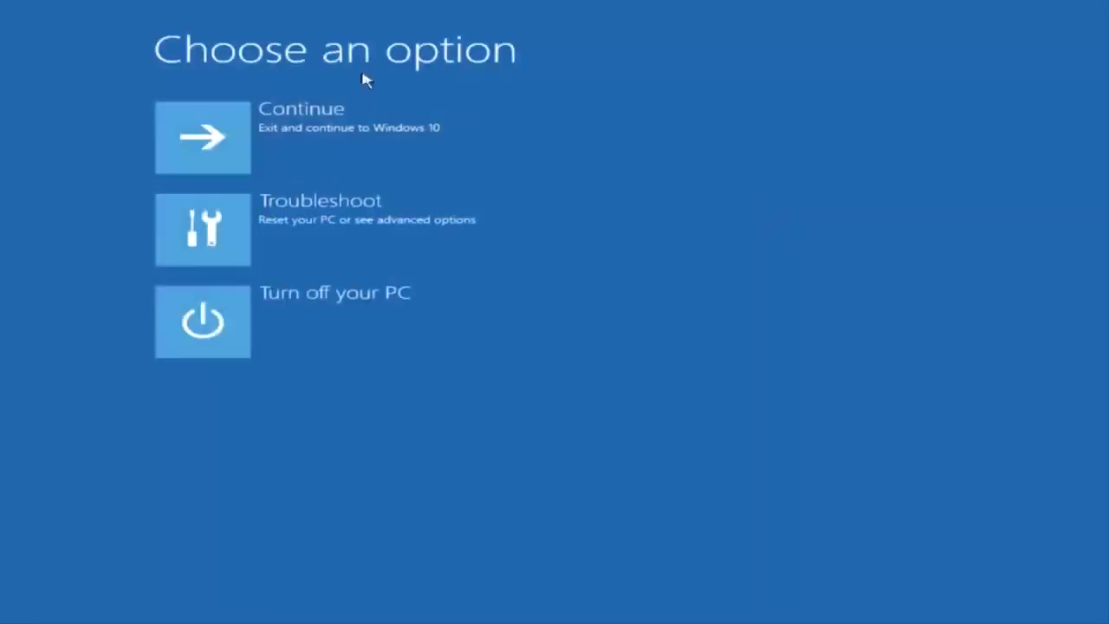
click(269, 230)
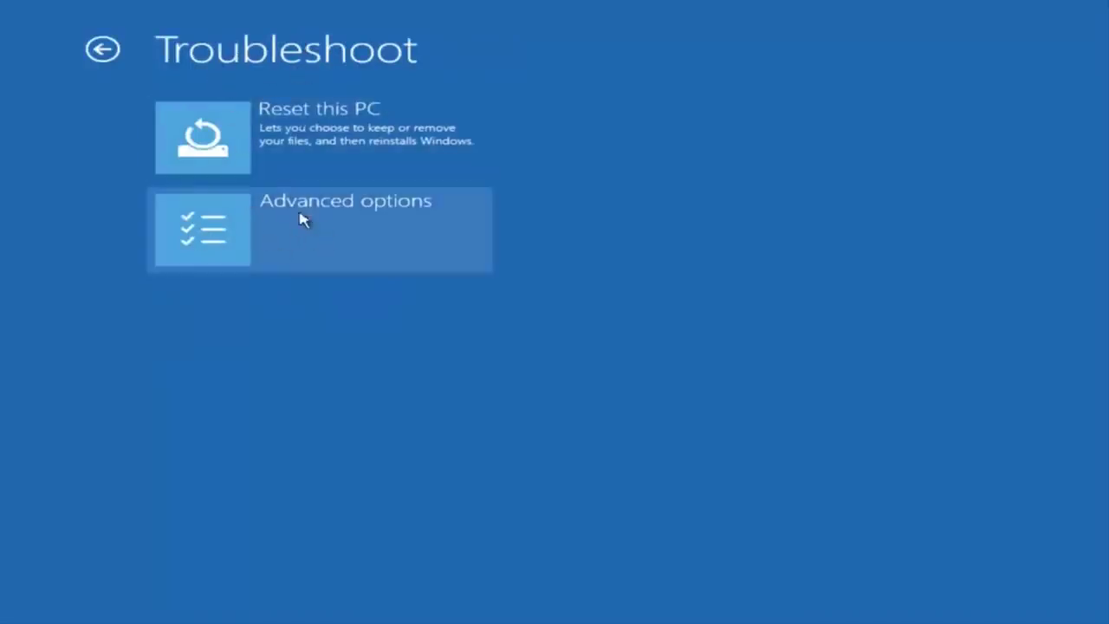
click(257, 223)
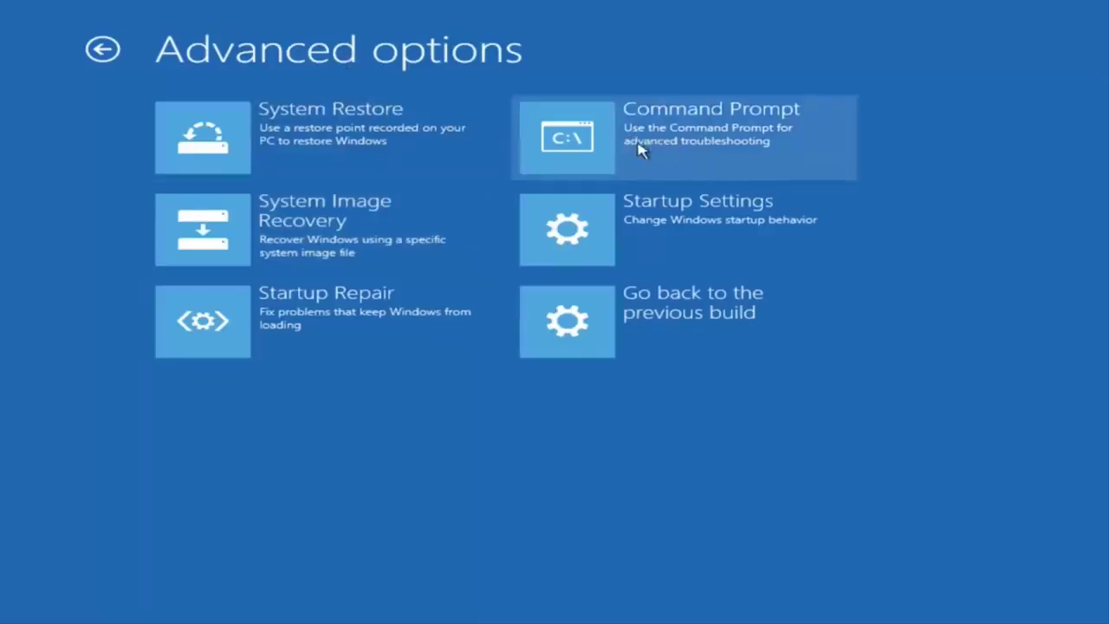
- Launch Command Prompt and change the current drive to C: with 'c:'
click(595, 141)
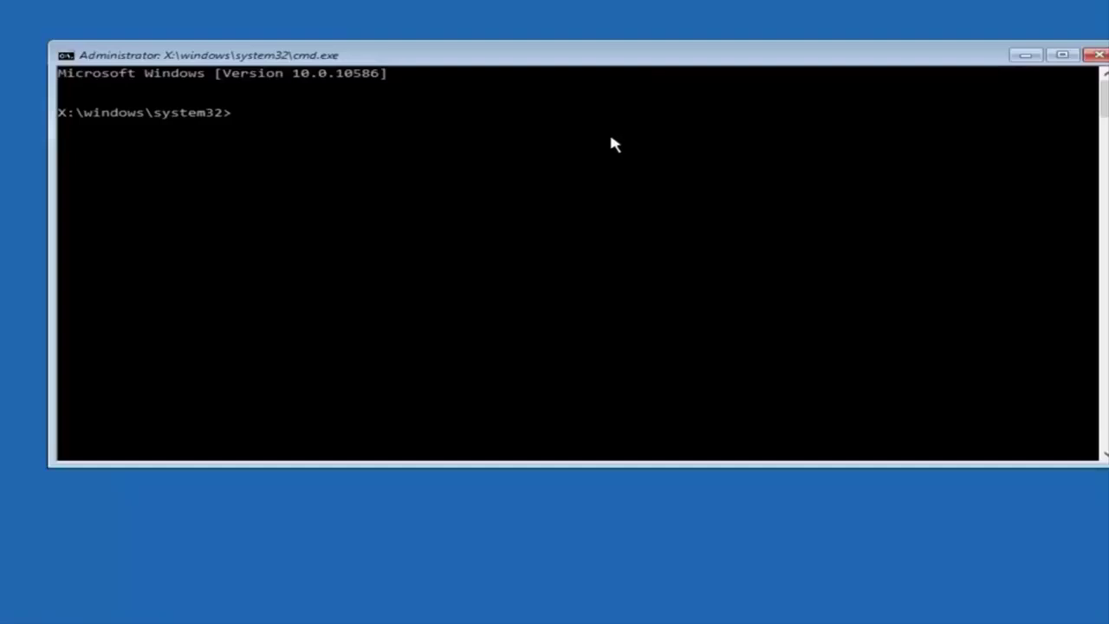
text(c)
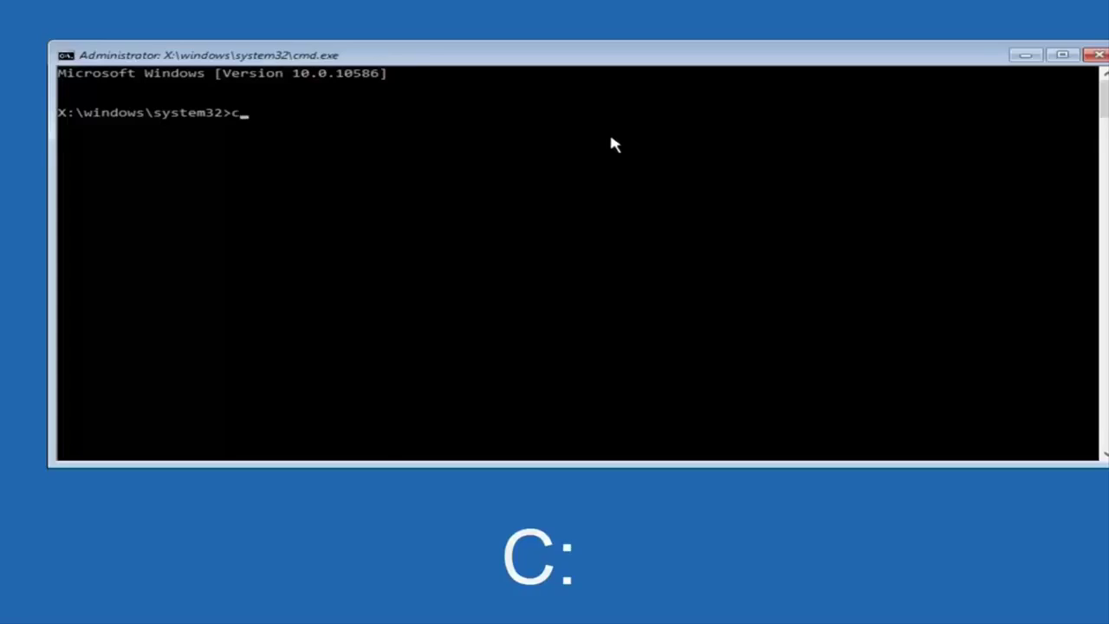
text(:)
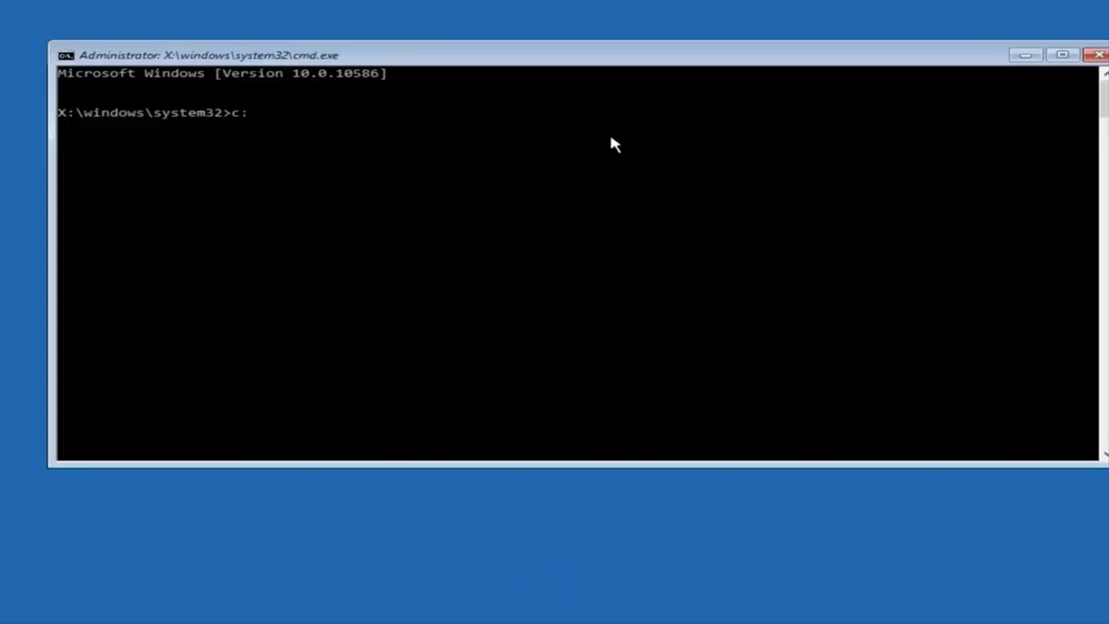
key(Return)
- Run 'dir' to list C:\ (PerfLogs, Program Files, Users, Windows), then begin a 'cd' command
text(dir)
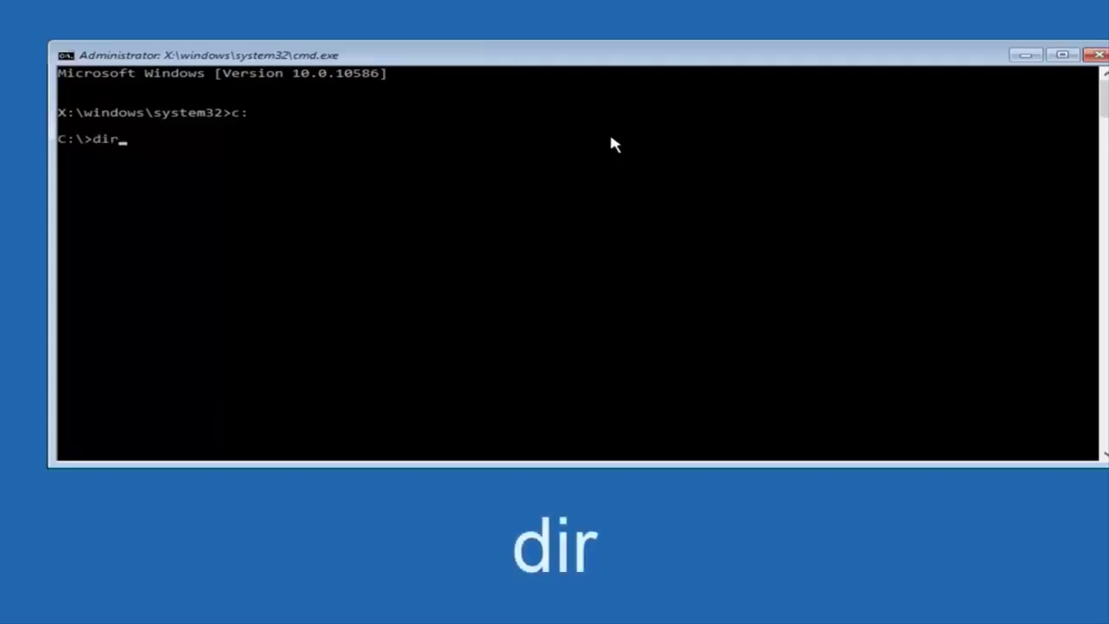
key(Return)
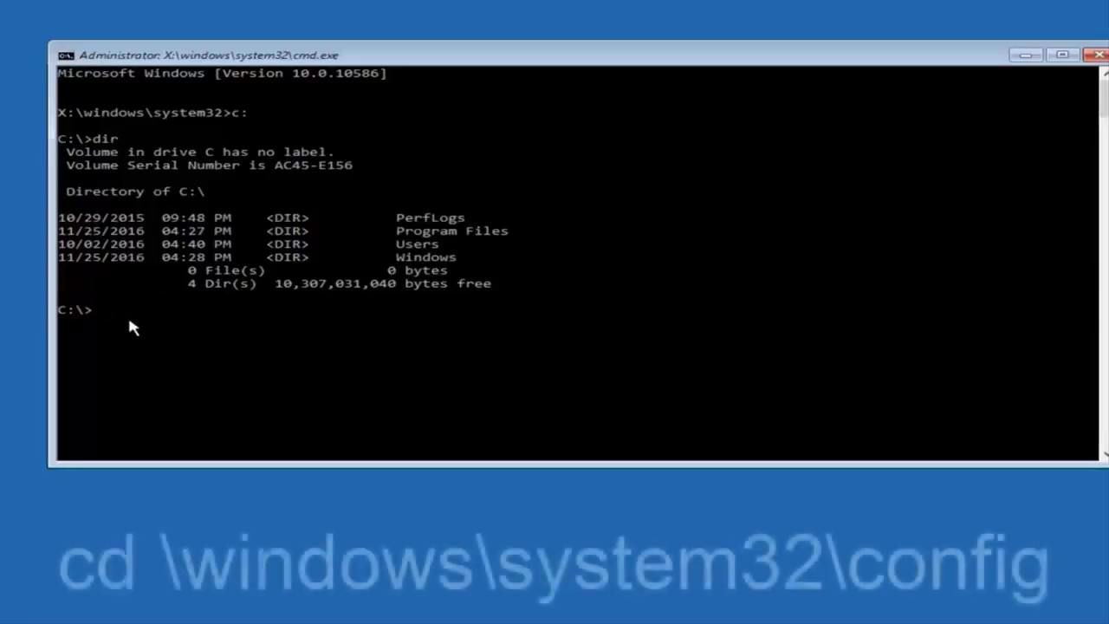
text(cd \windows\system32\config)
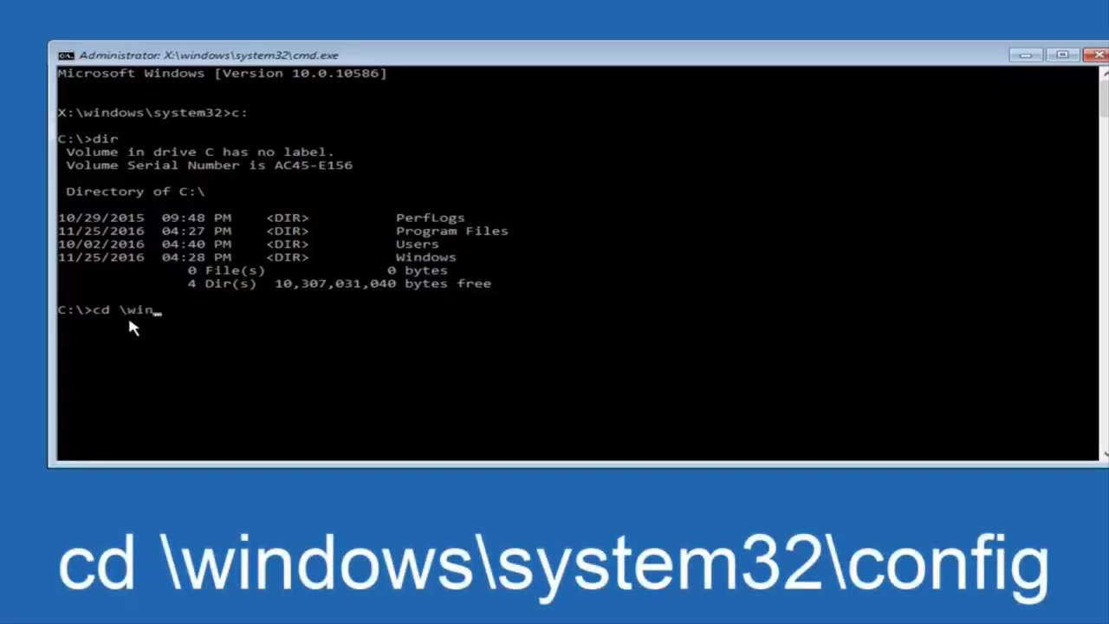
- Continue typing the path cd \windows\system32\config at the C:\> prompt without running it
text(dows\system32)
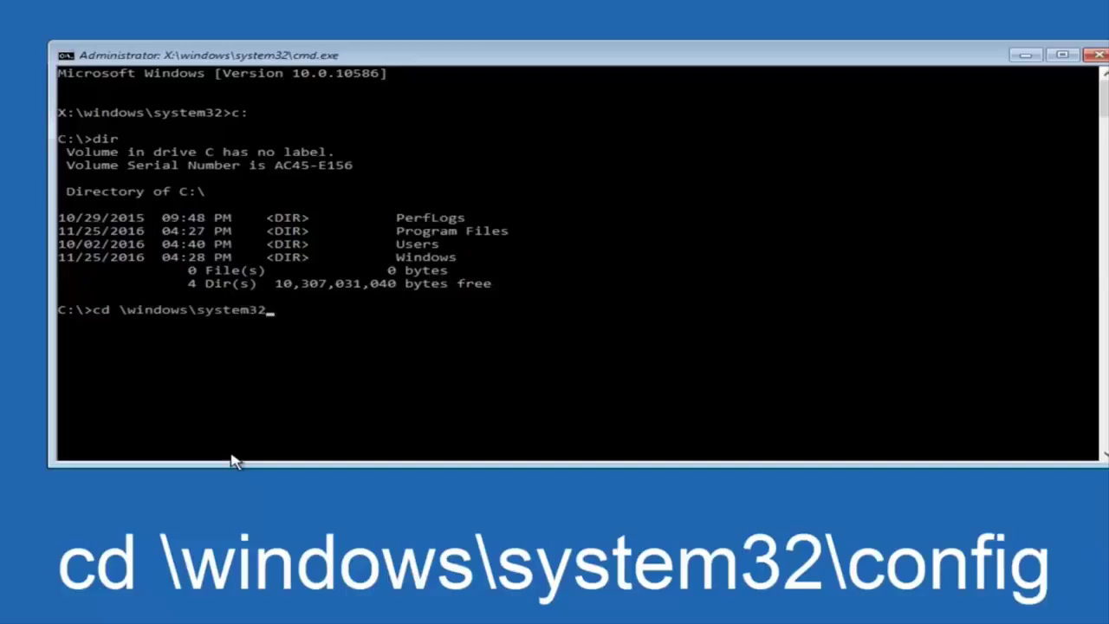
text(\)
text(config)
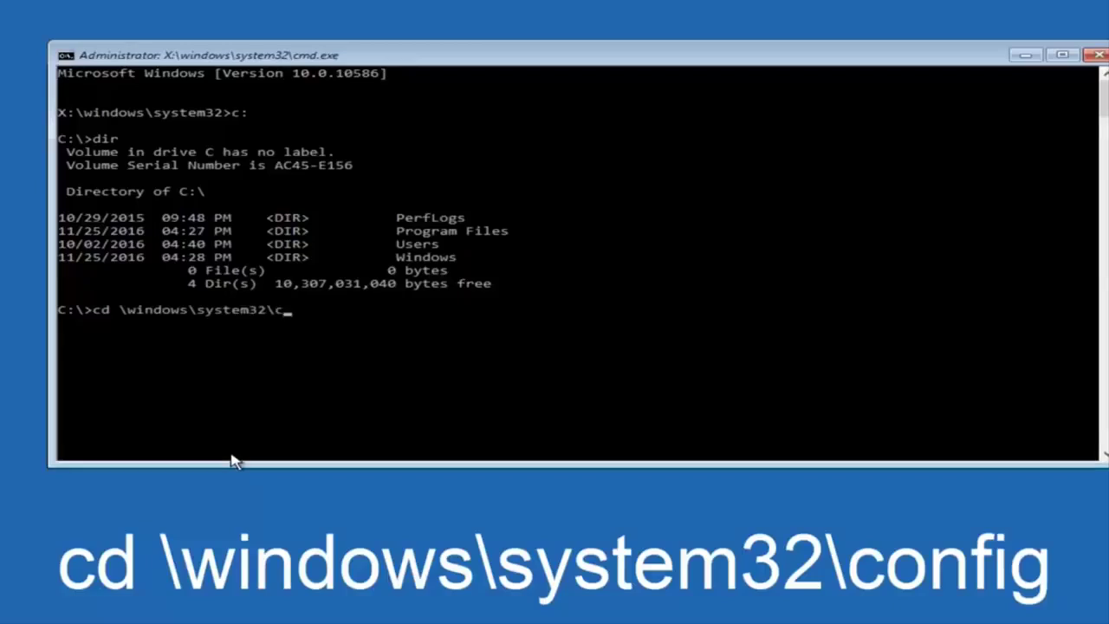
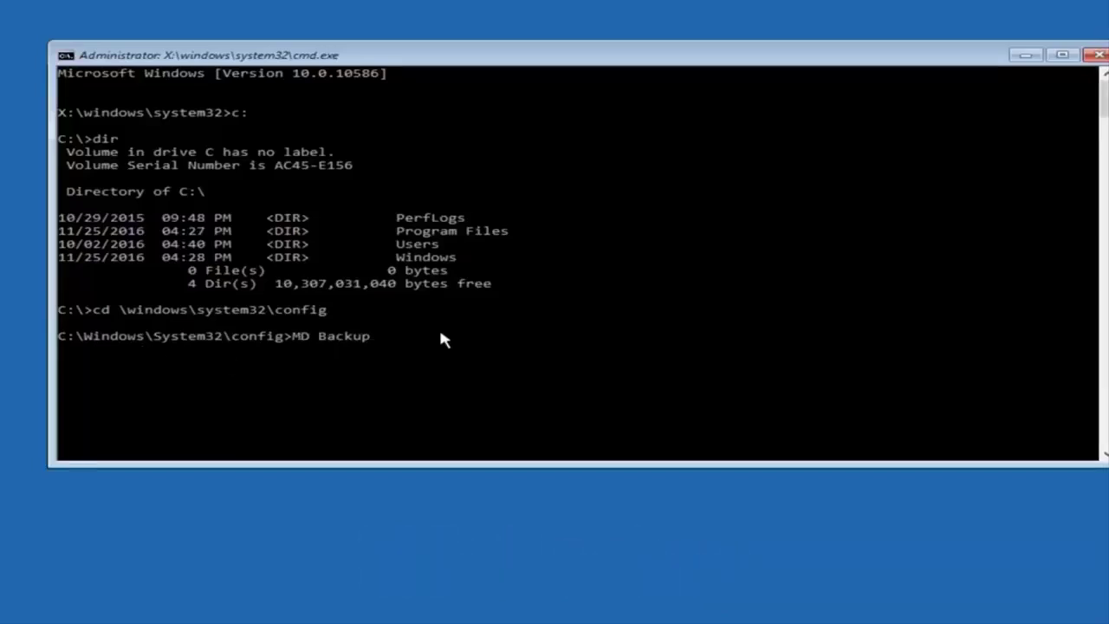
- Create a Backup folder inside C:\Windows\System32\config with MD Backup
key(Return)
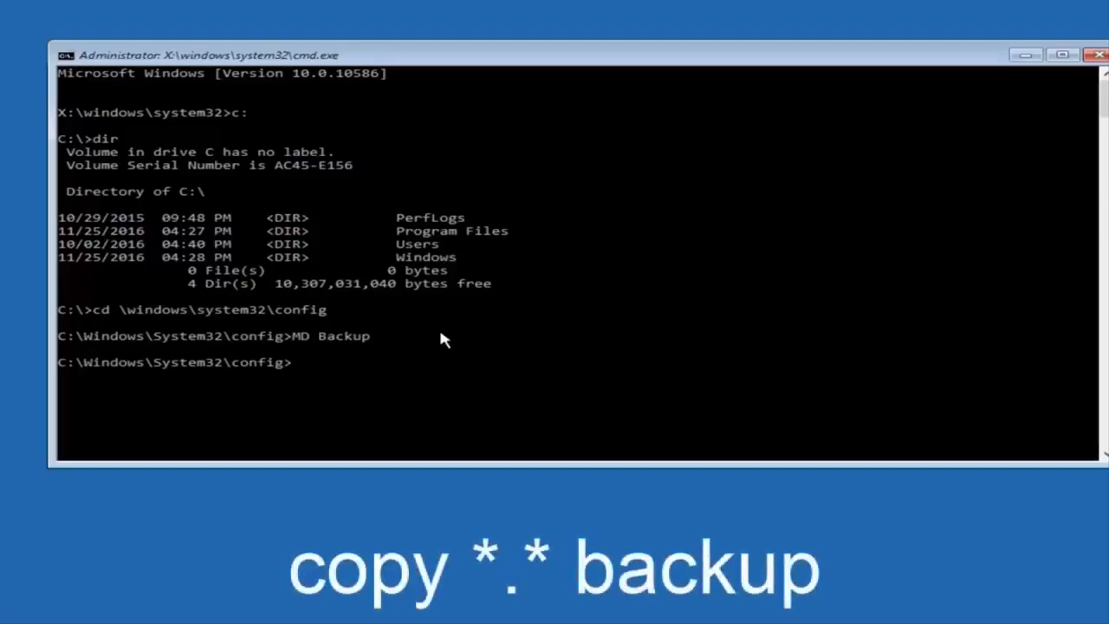
- Copy all 10 registry files from config into Backup using copy *.* backup
text(copy)
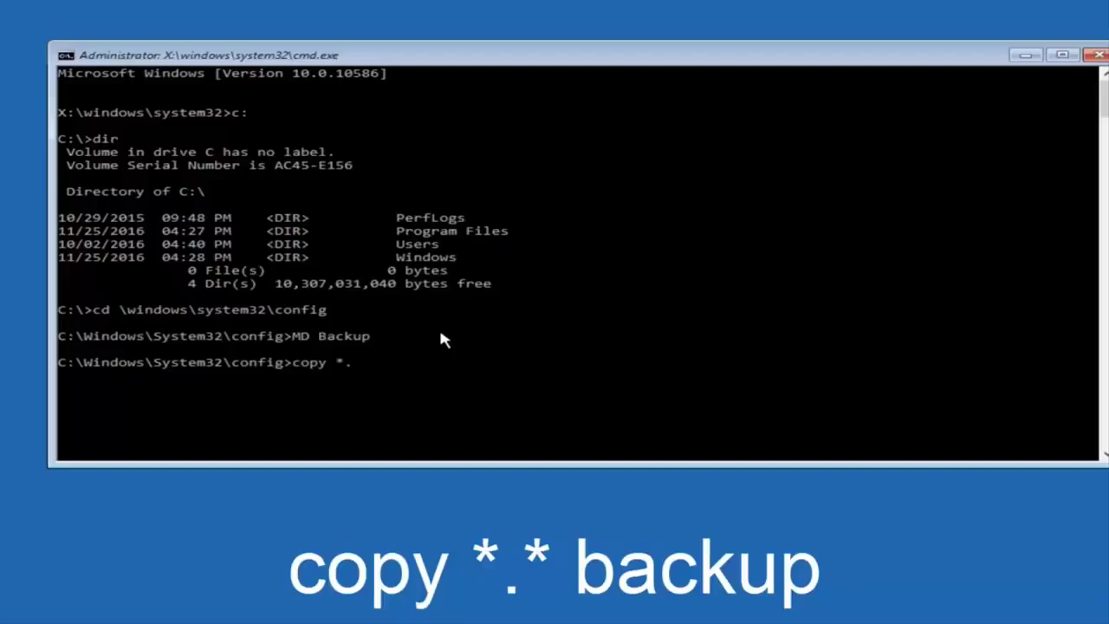
text(*.* backup)
key(Return)
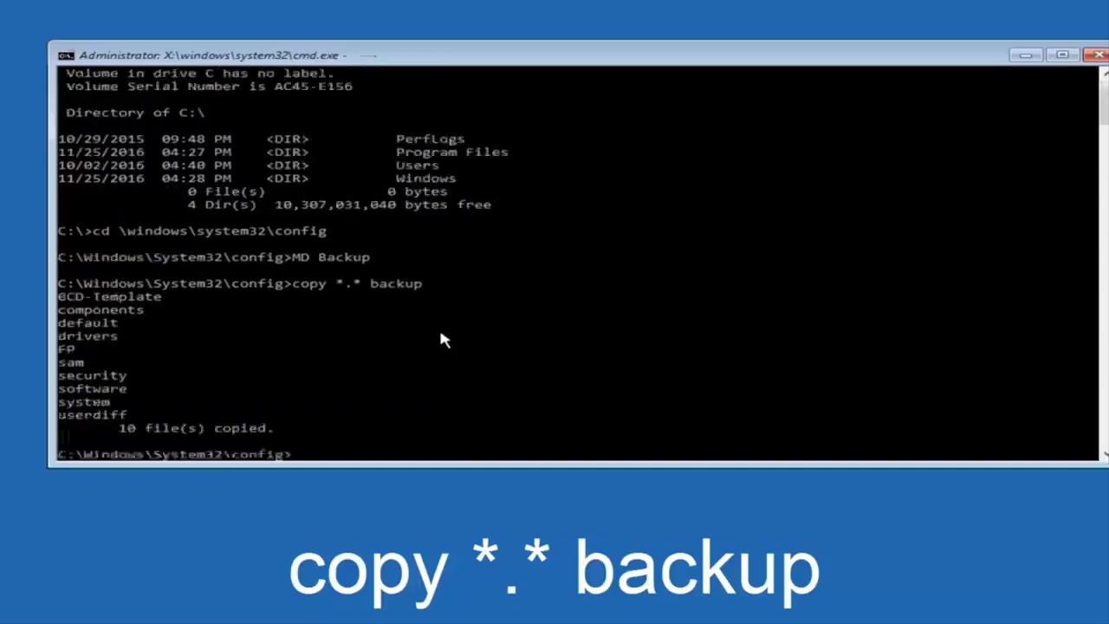
- Change into RegBack with CD regback and list its five 0-byte hive files
text(CD reg)
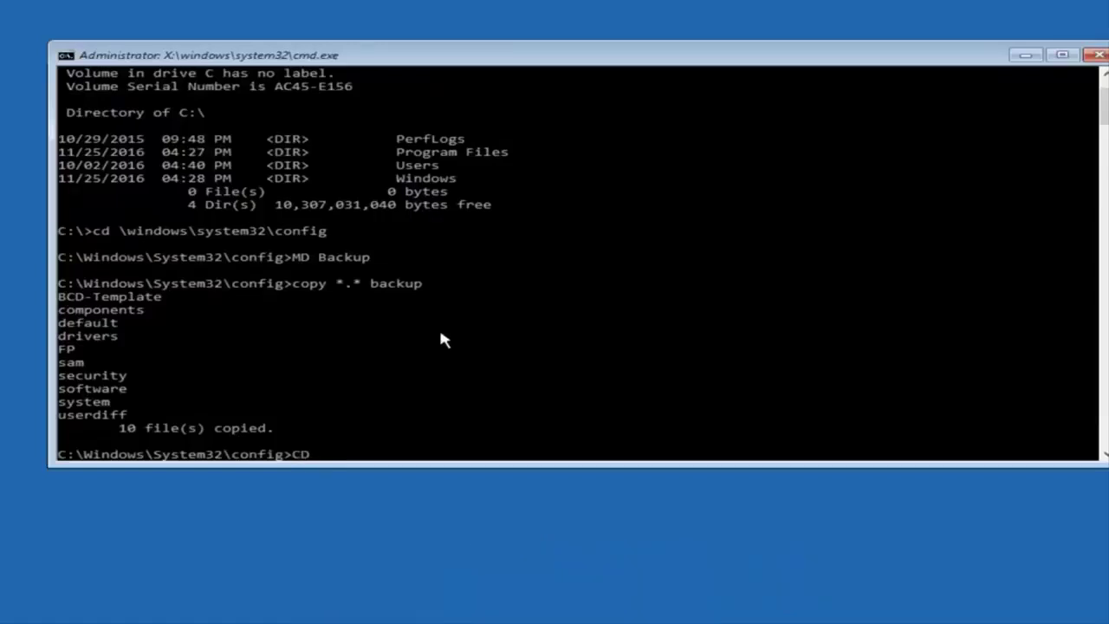
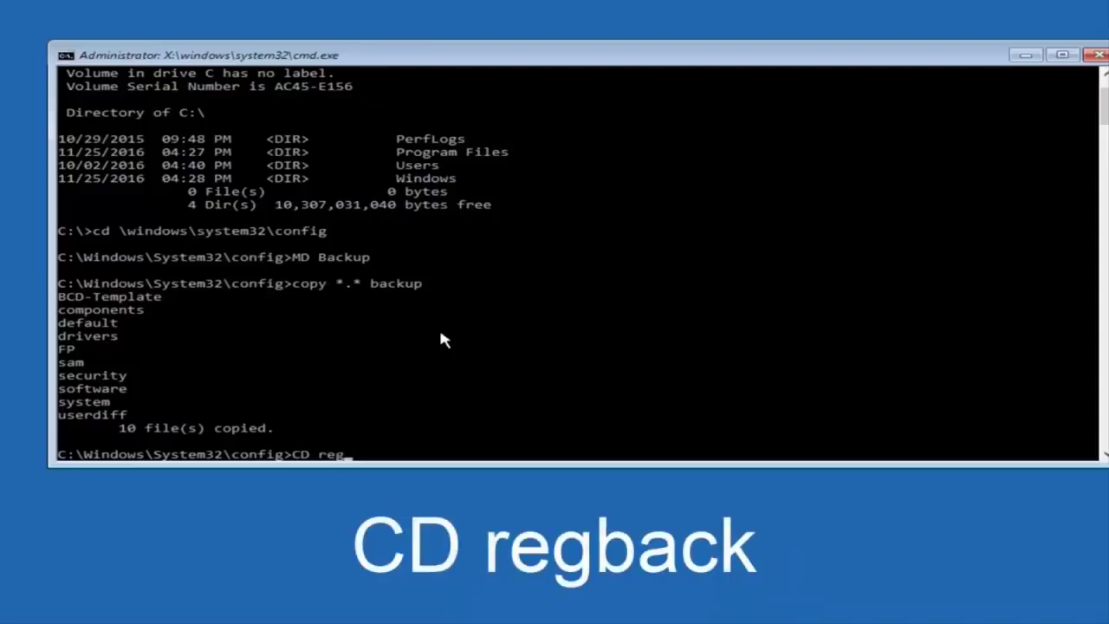
- Copy all 10 registry files from config into Backup using copy *.* backup
- Change into RegBack with CD regback and list its five 0-byte hive files
text(back)
key(Return)
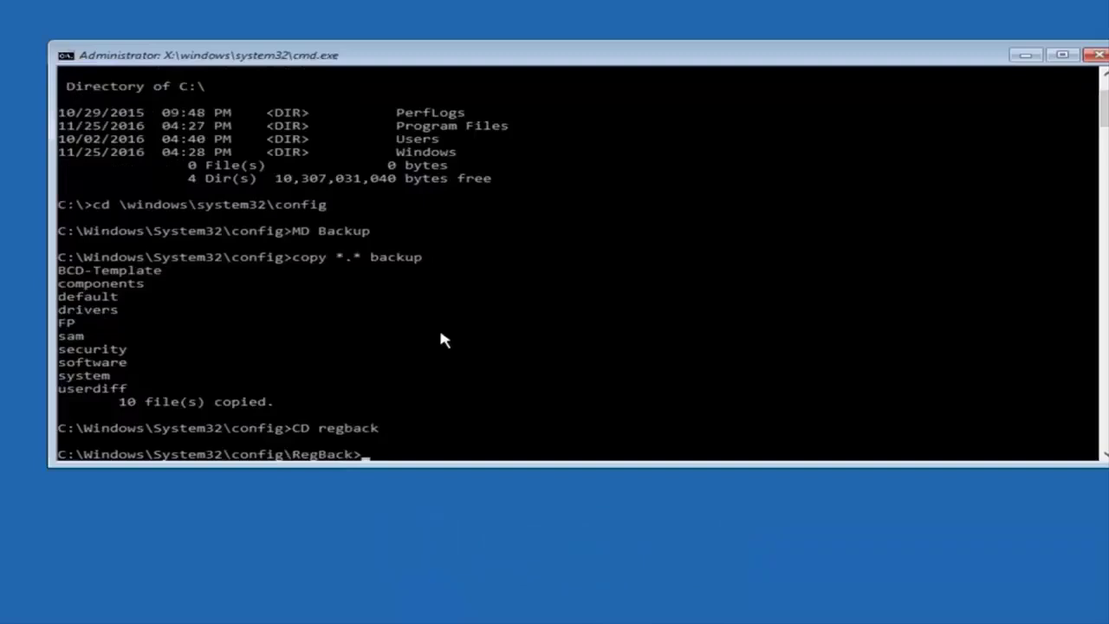
text(dir)
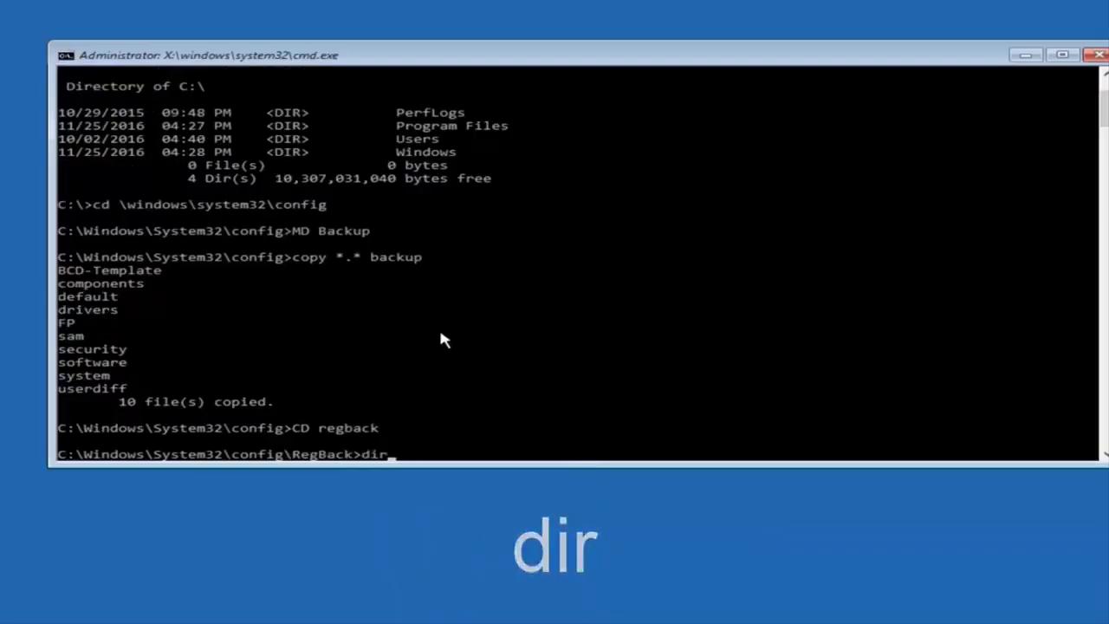
key(Return)
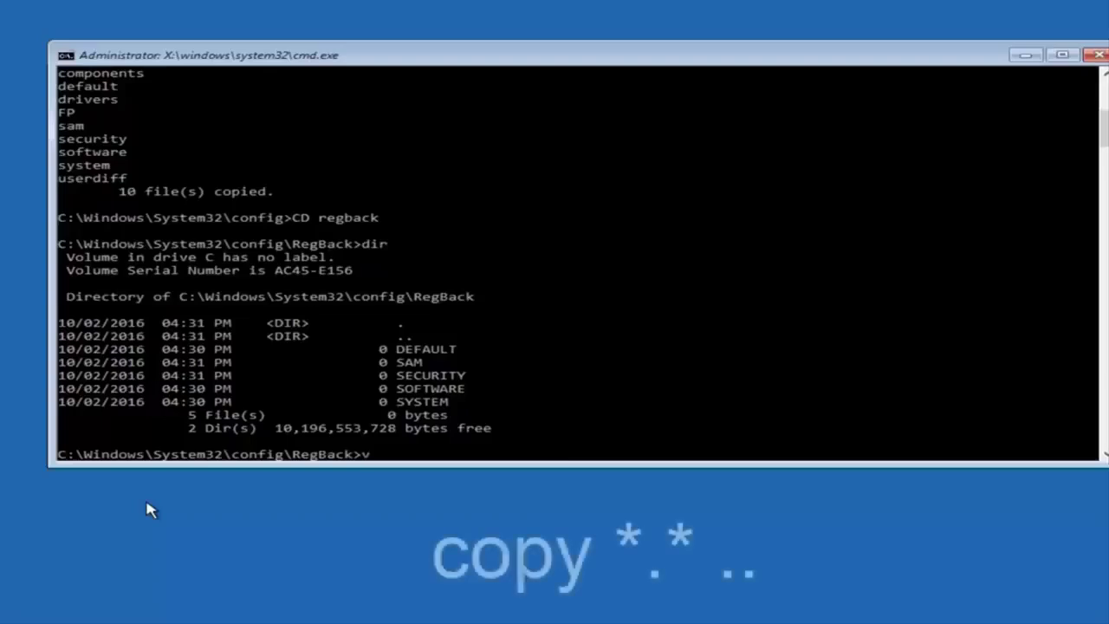
- Copy all RegBack files into config with copy *.* .., answering All to overwrite the five hives
text(vop)
key(BackSpace)
key(BackSpace)
key(BackSpace)
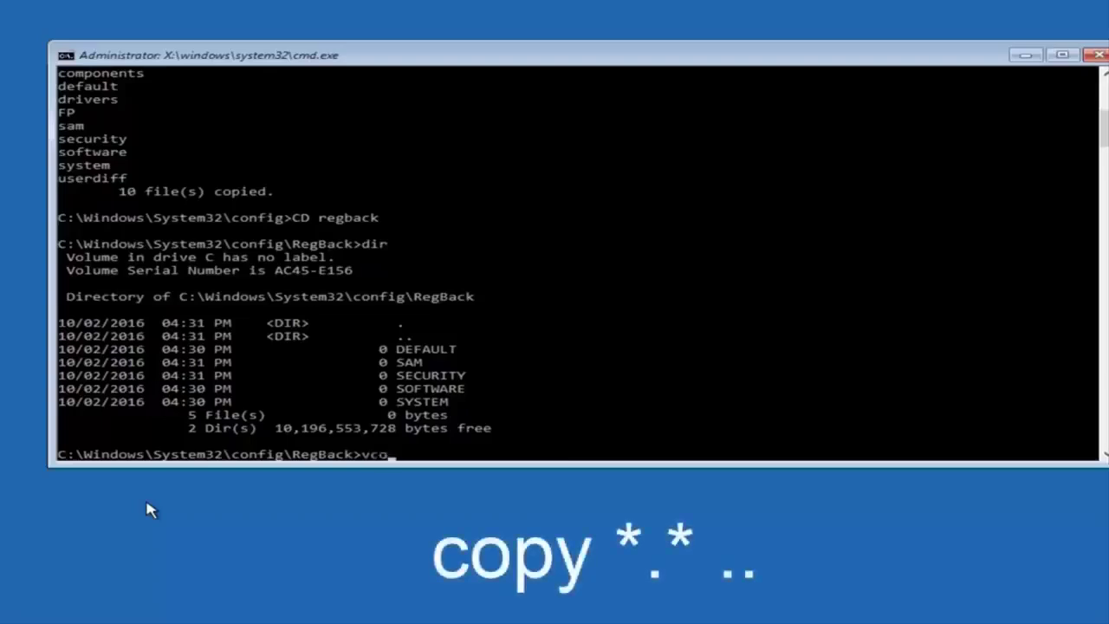
text(copy *.* ..)
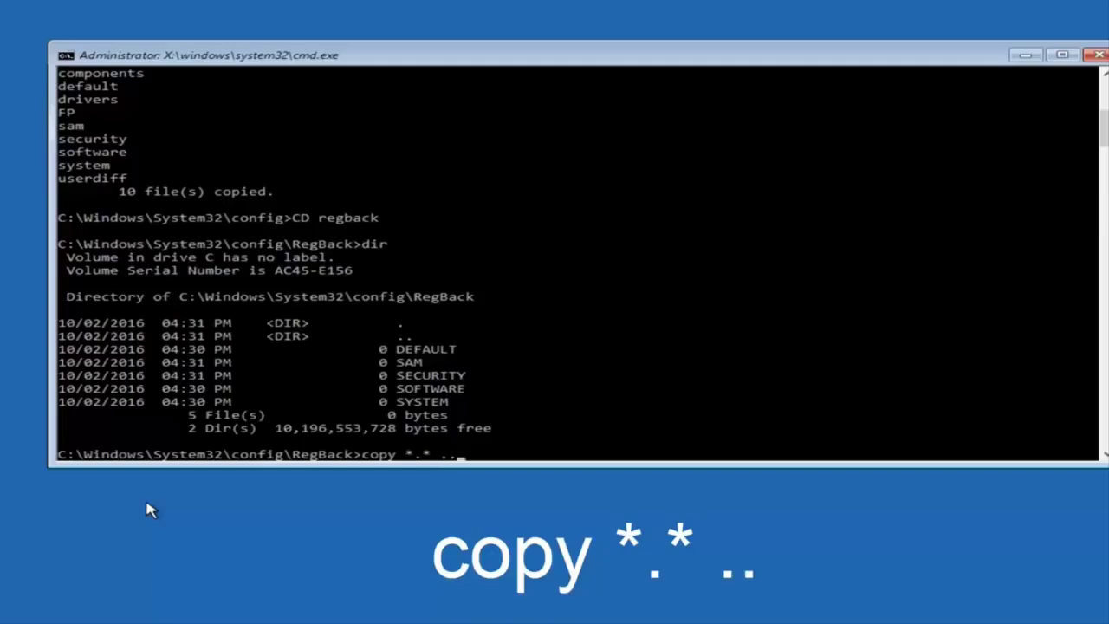
key(Return)
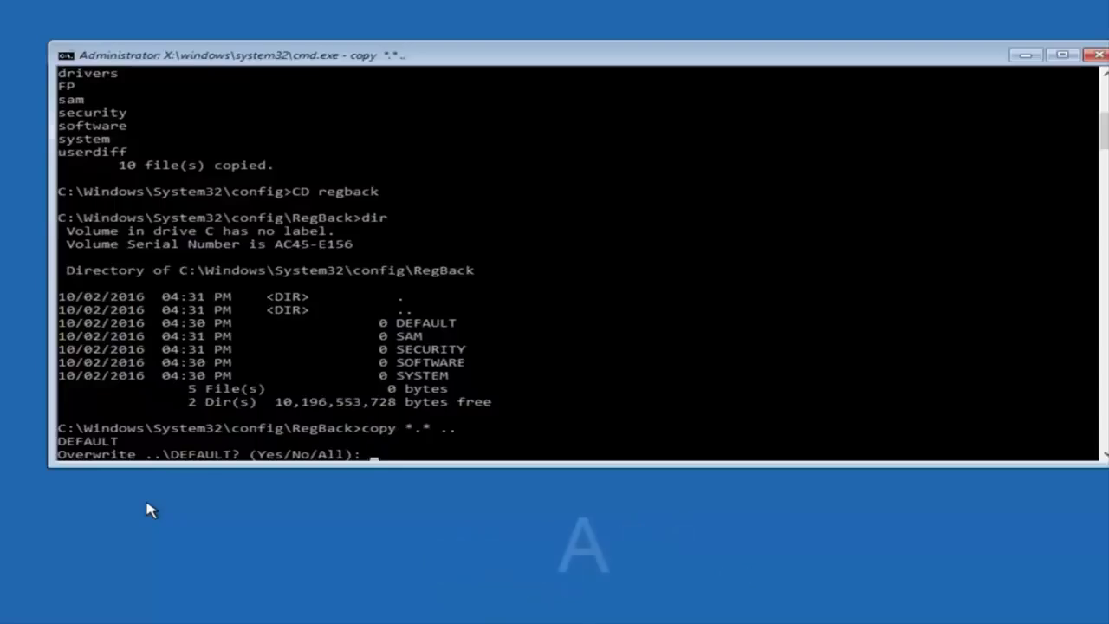
text(A)
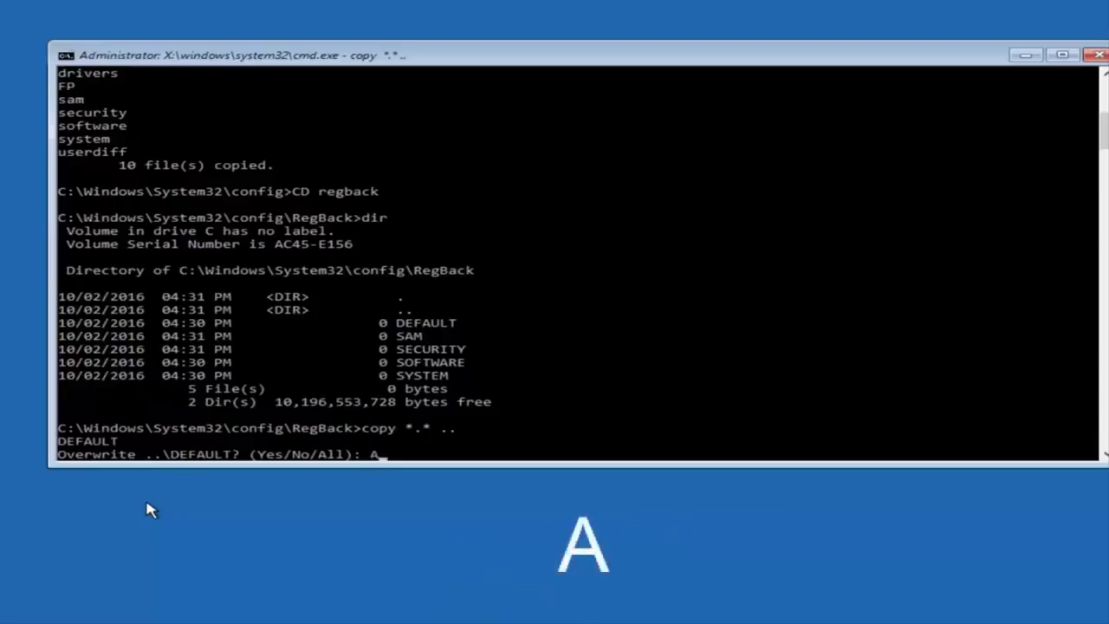
text(A)
key(Return)
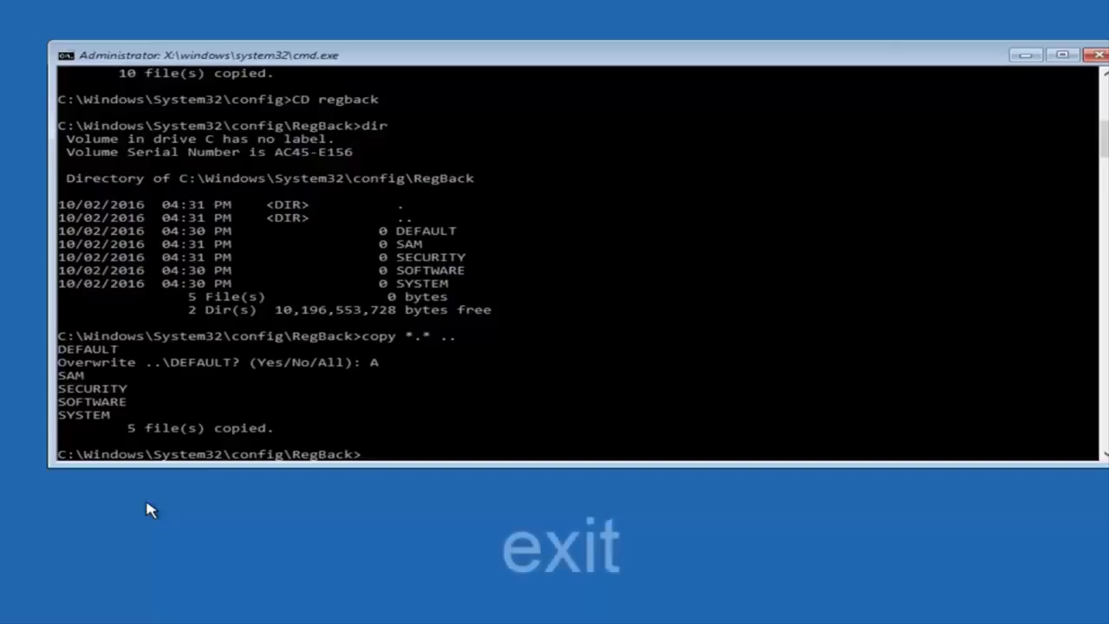
- Exit Command Prompt and choose Continue to resume starting Windows 10
text(exit)
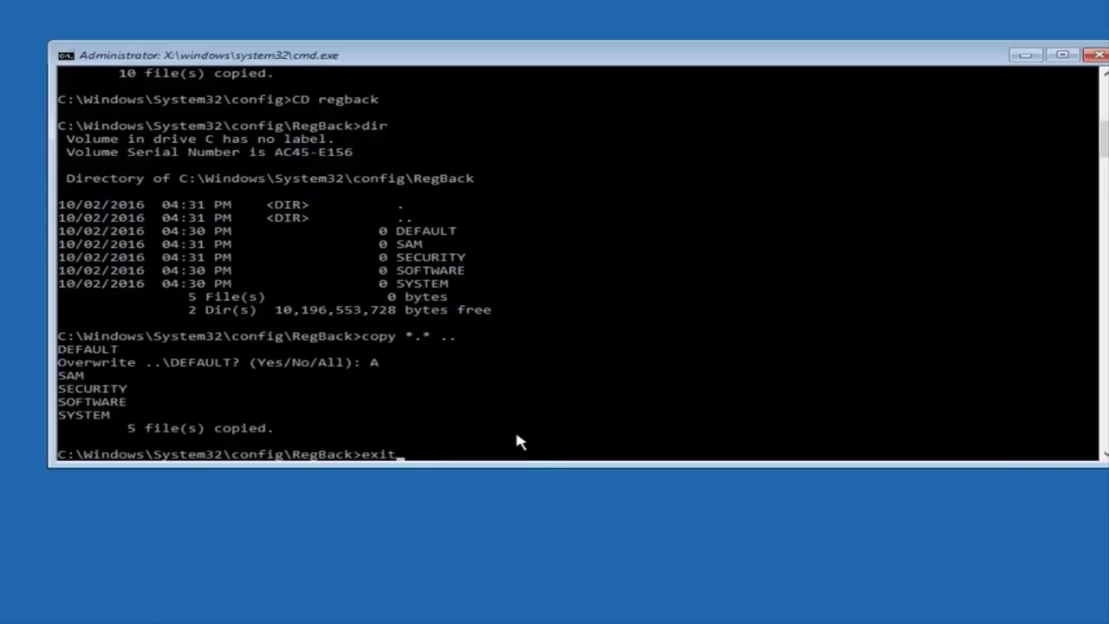
key(Return)
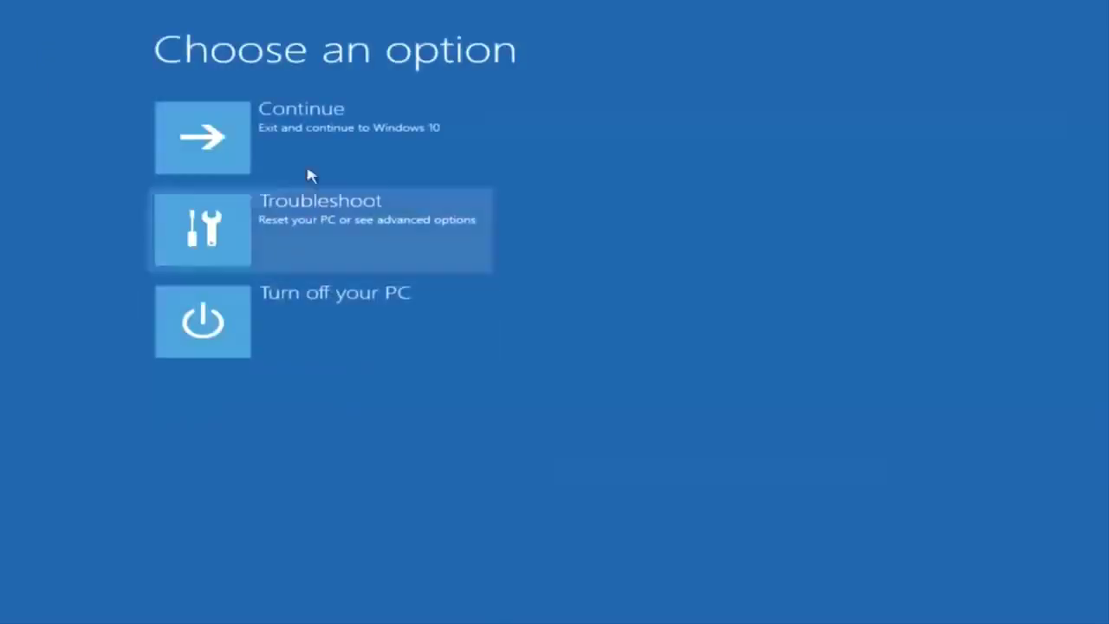
click(208, 150)
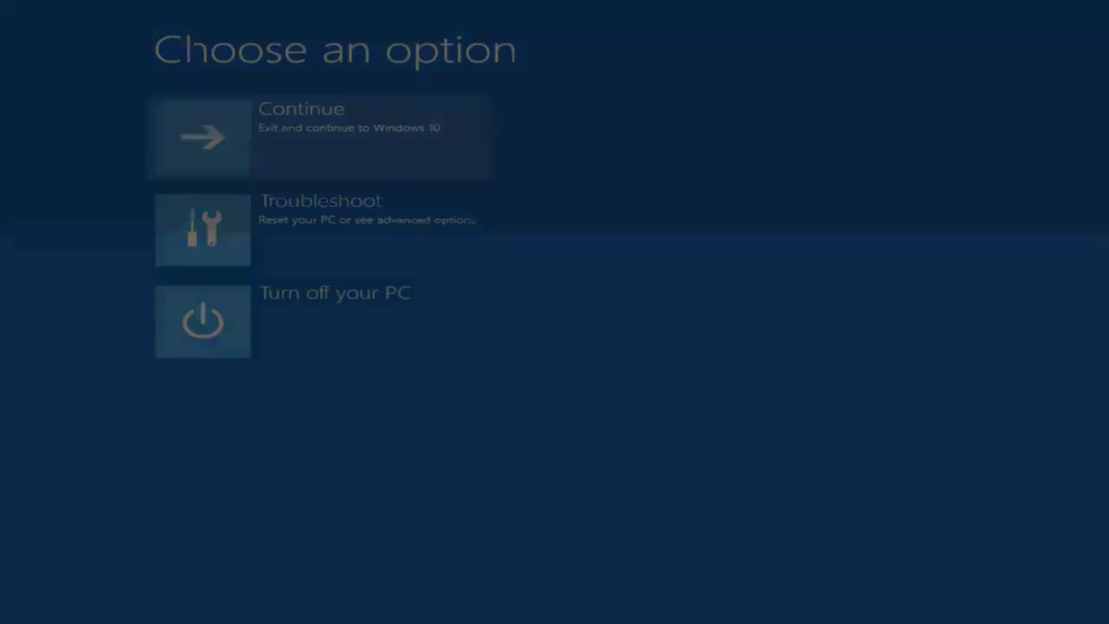